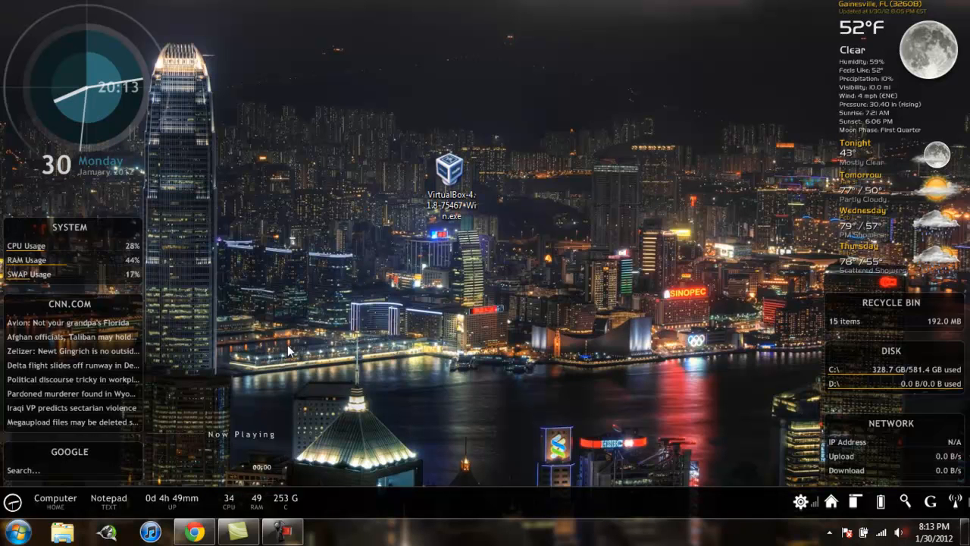
Switch to Chrome, open the VirtualBox Downloads page and choose the VirtualBox 4.1.8 x86/amd64 package for Windows hosts
click(191, 534)
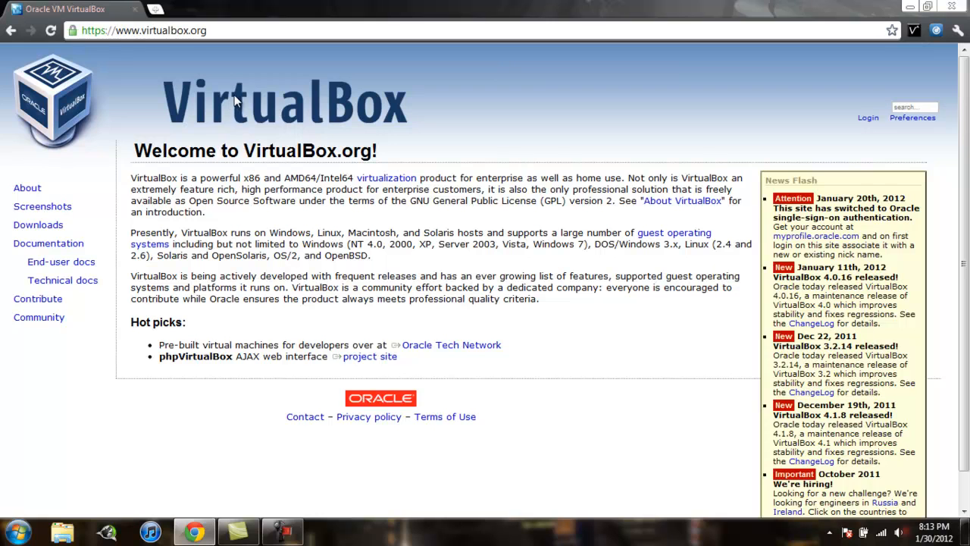
click(59, 229)
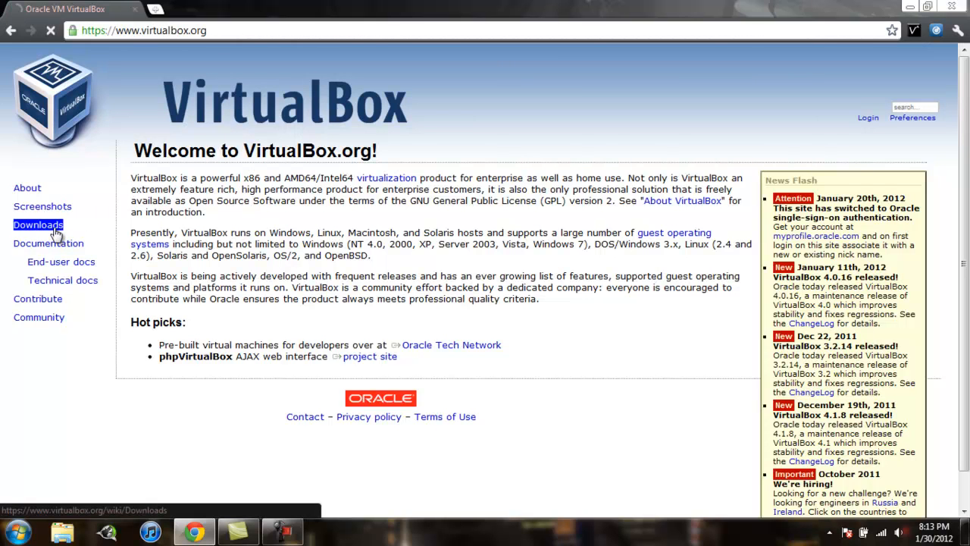
scroll(494, 223, down, 1)
scroll(491, 224, up, 1)
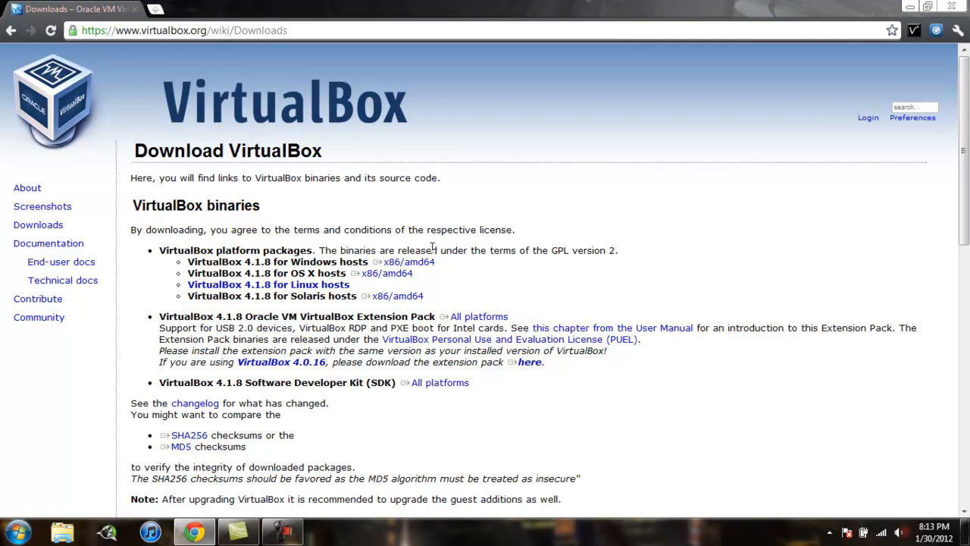
click(419, 264)
Return to the desktop and run the VirtualBox-4.1.8-75467-Win.exe installer, accepting the security warning
click(195, 532)
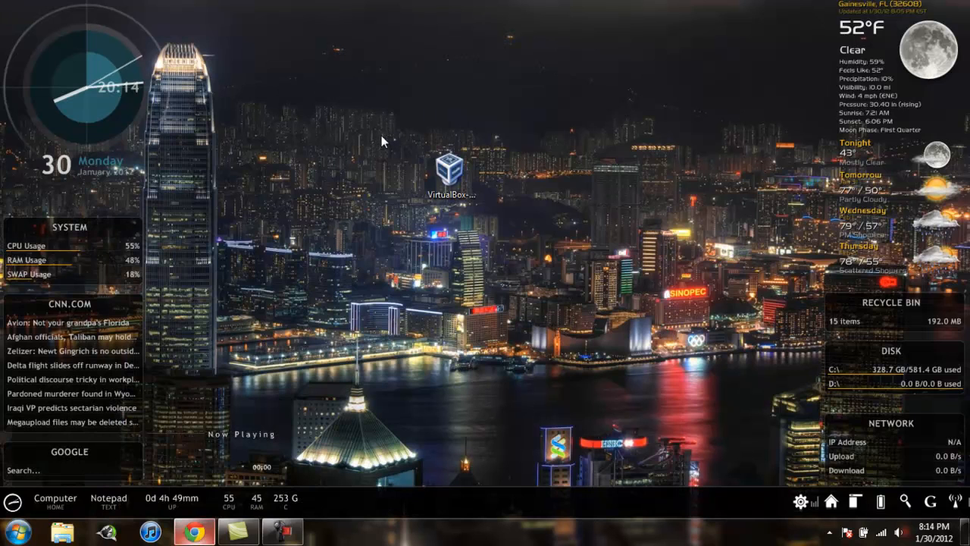
click(466, 193)
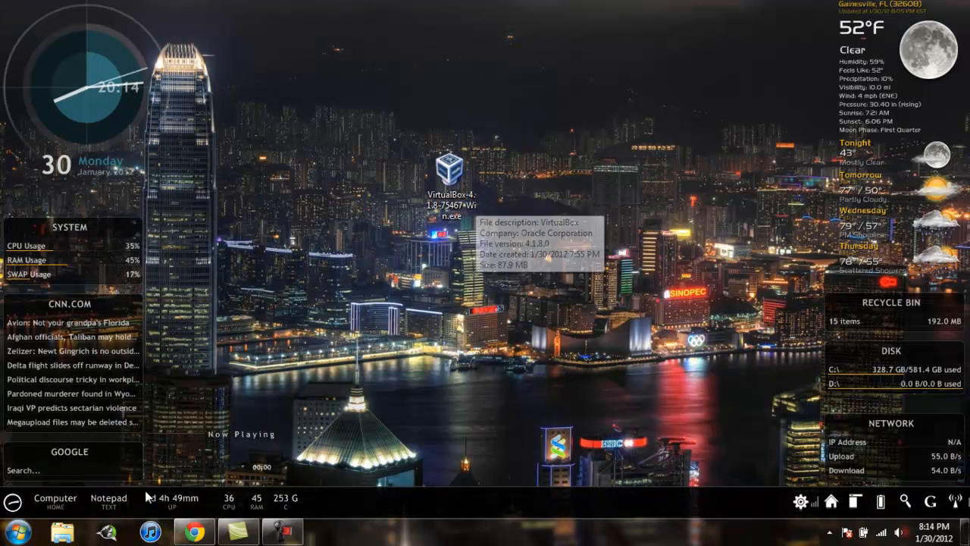
click(193, 530)
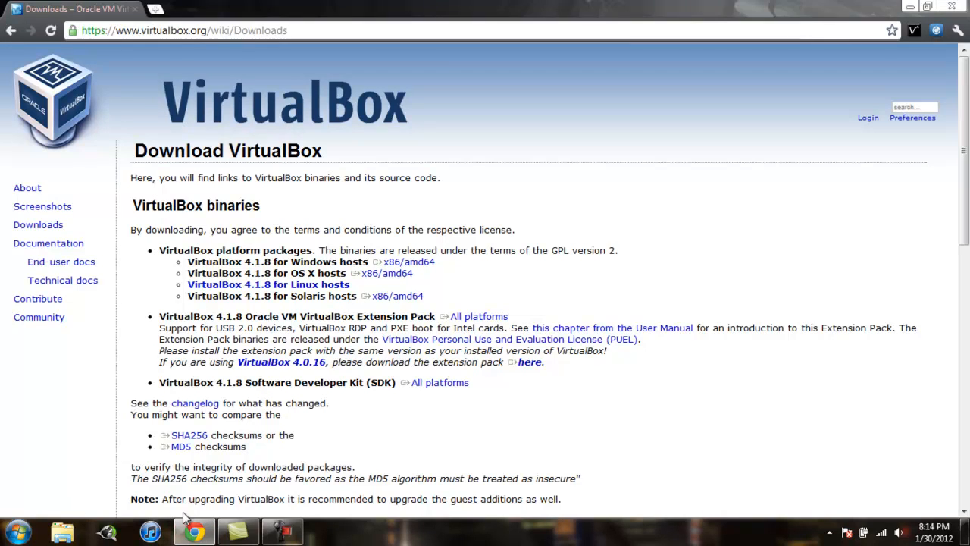
click(195, 532)
double_click(446, 176)
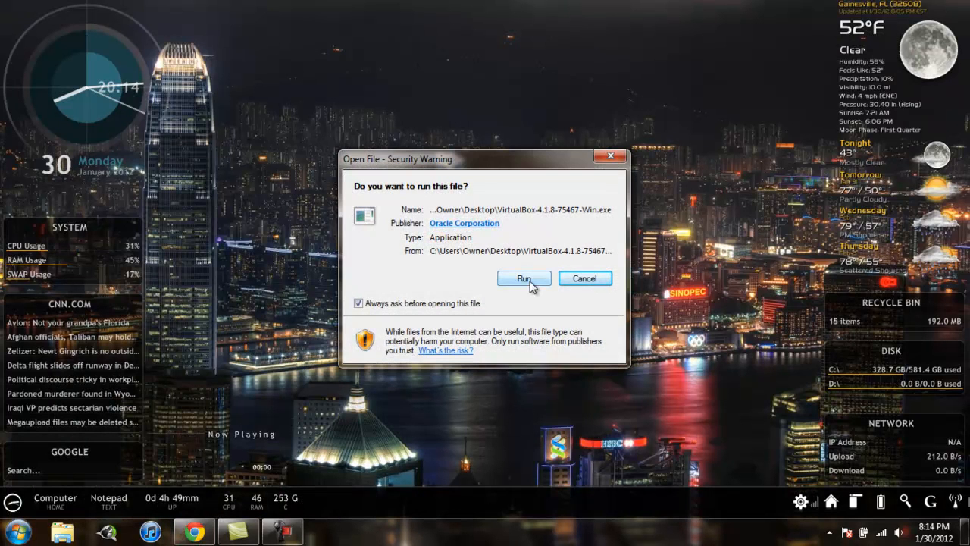
click(530, 282)
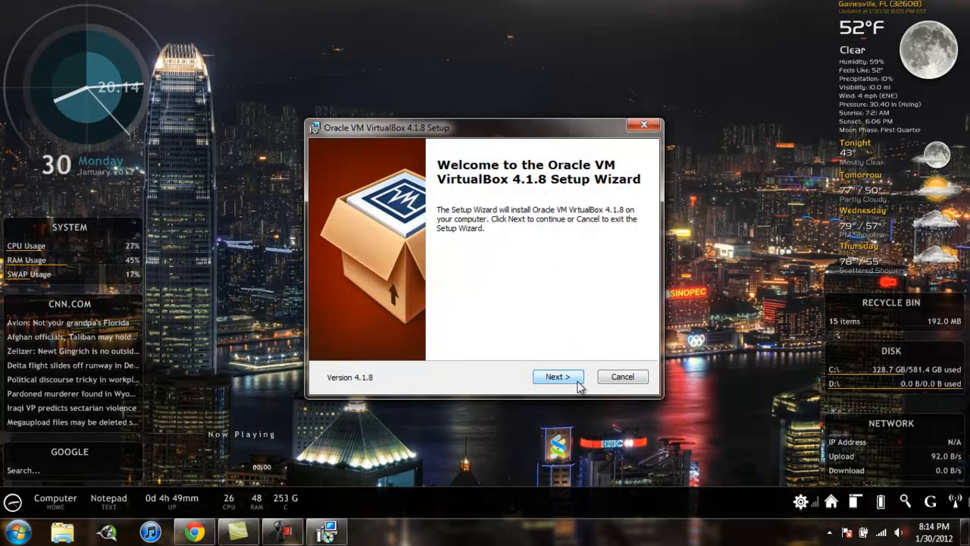
Install VirtualBox 4.1.8 with the default features and a desktop shortcut but no Quick Launch Bar shortcut, accepting the network interface reset
click(576, 380)
click(576, 380)
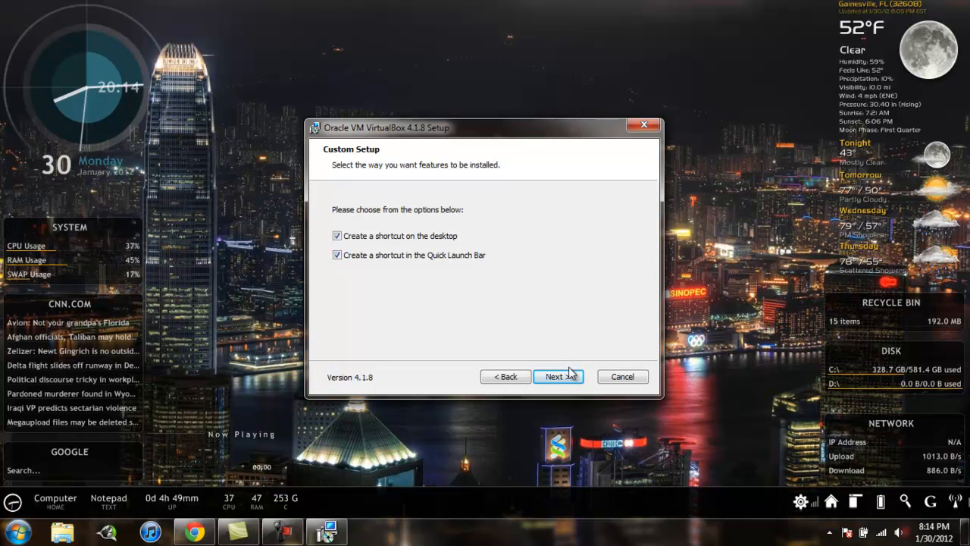
click(432, 257)
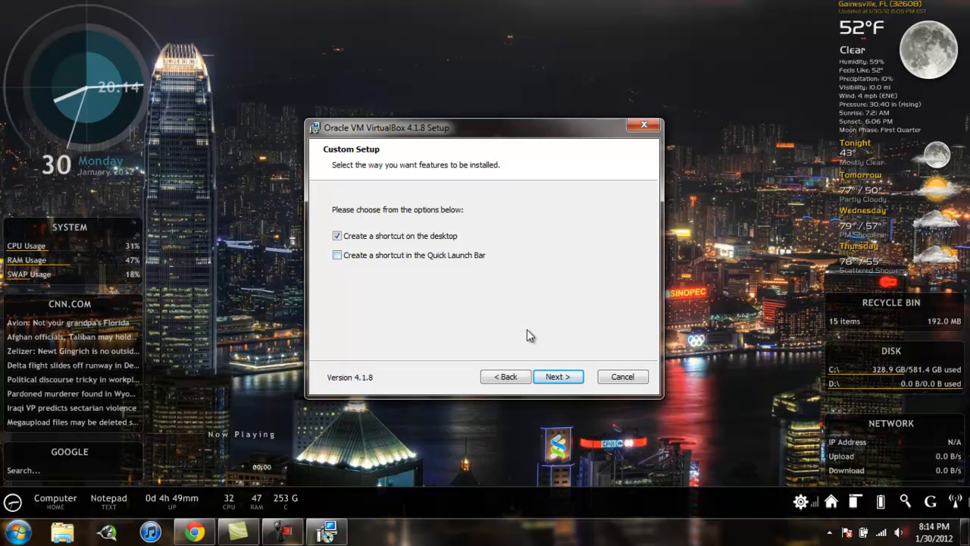
click(562, 379)
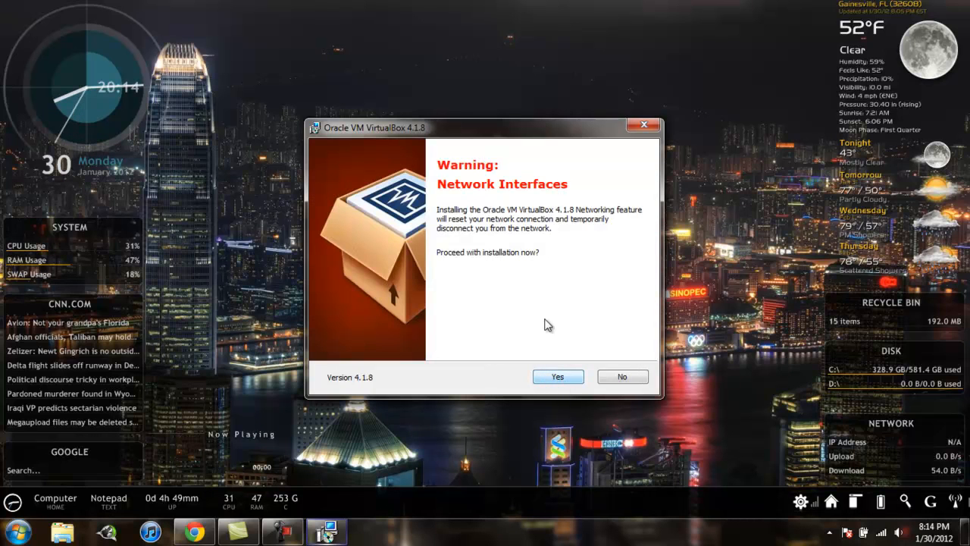
click(572, 380)
click(569, 377)
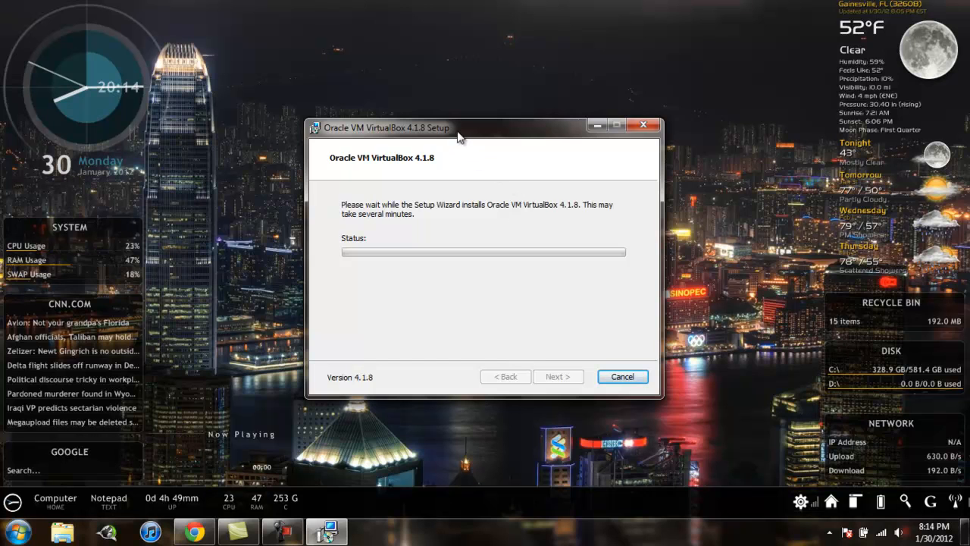
Rearrange the setup window and the VirtualBox desktop shortcut, and finish the wizard with VirtualBox set to start
drag(457, 135, 406, 96)
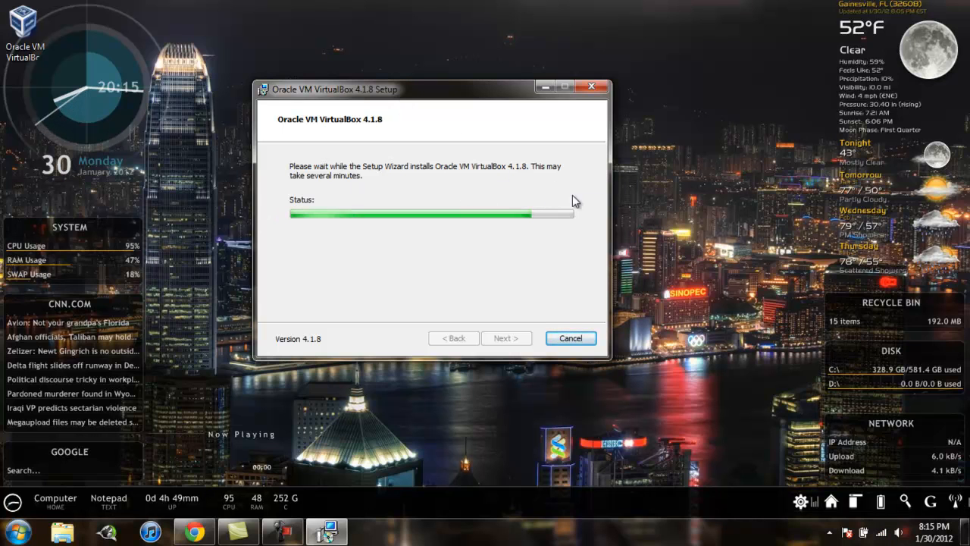
drag(766, 89, 698, 97)
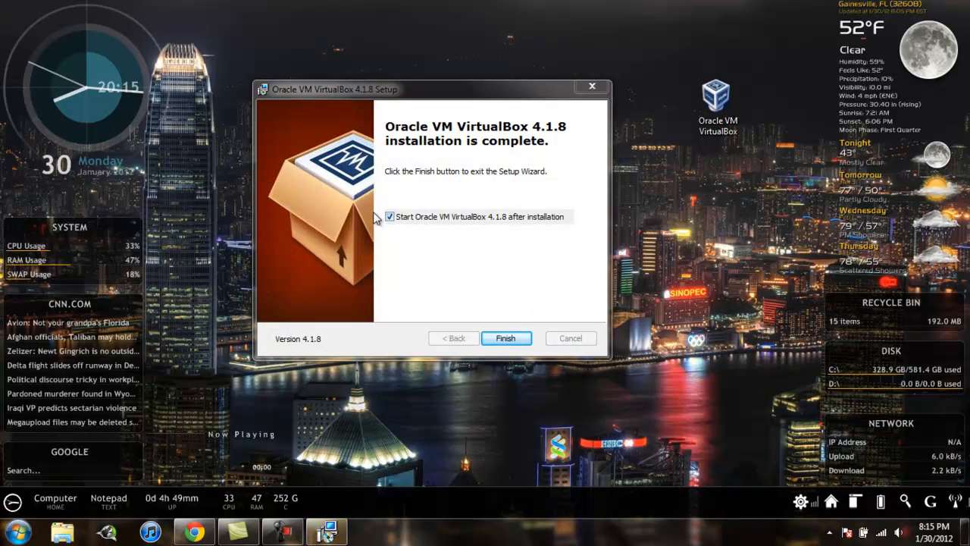
click(506, 338)
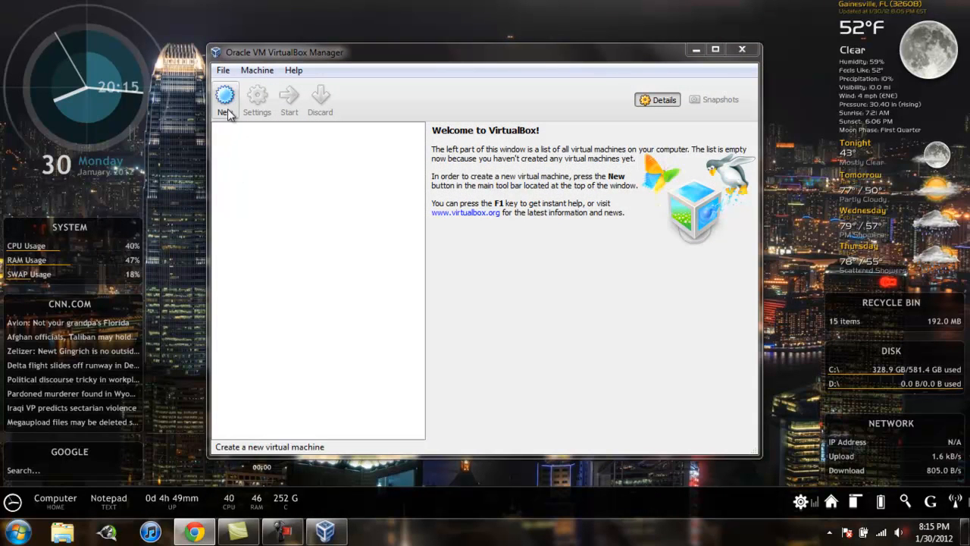
Start a new virtual machine named "windows" with Microsoft Windows as the operating system and Windows XP as the version
click(237, 110)
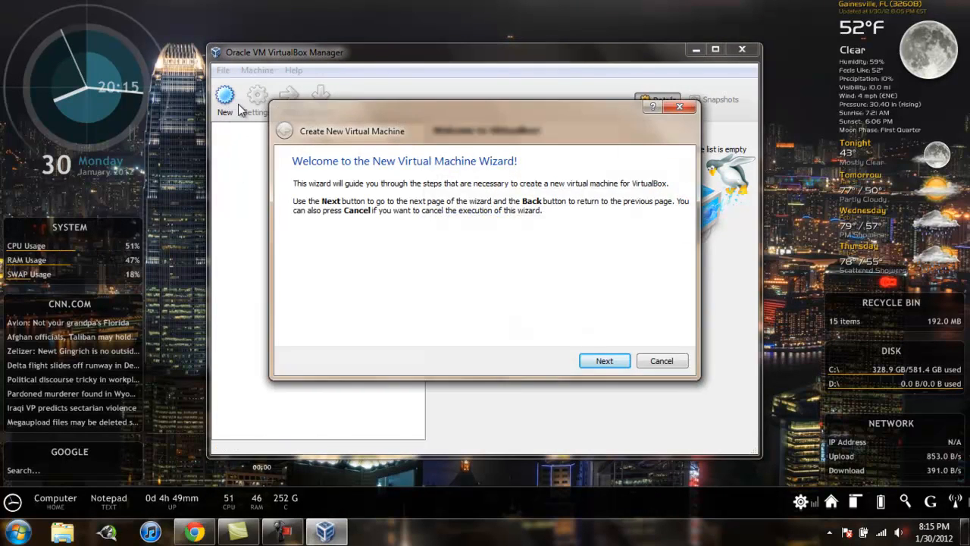
click(621, 362)
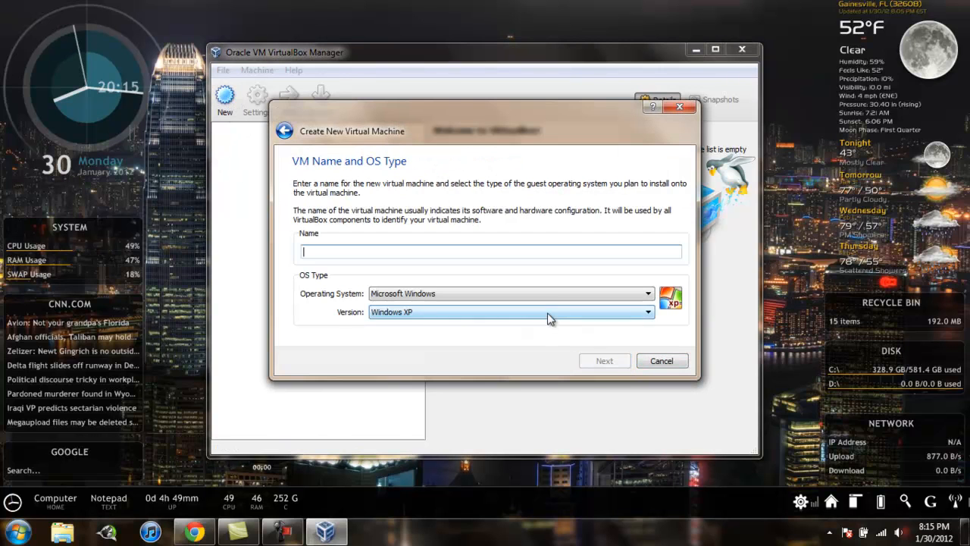
text(windows)
click(570, 294)
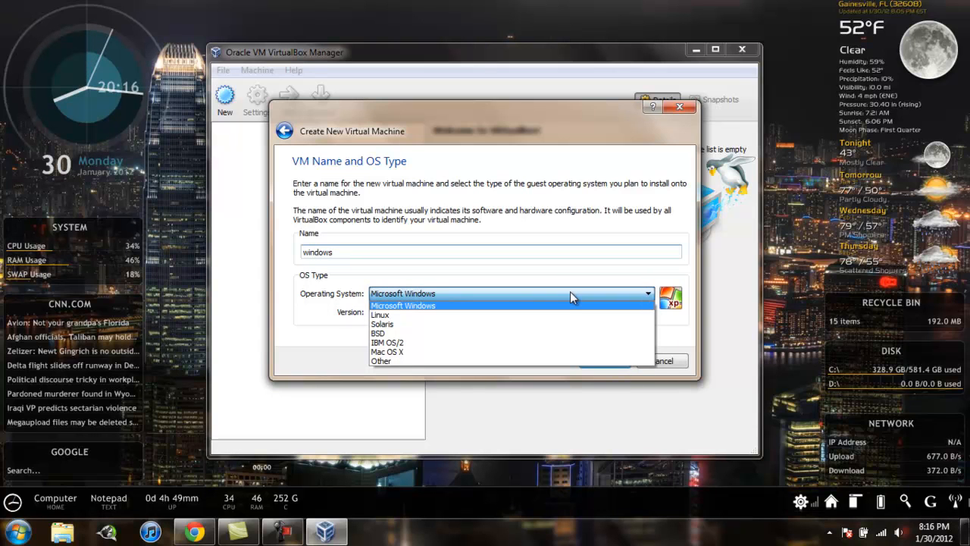
click(570, 291)
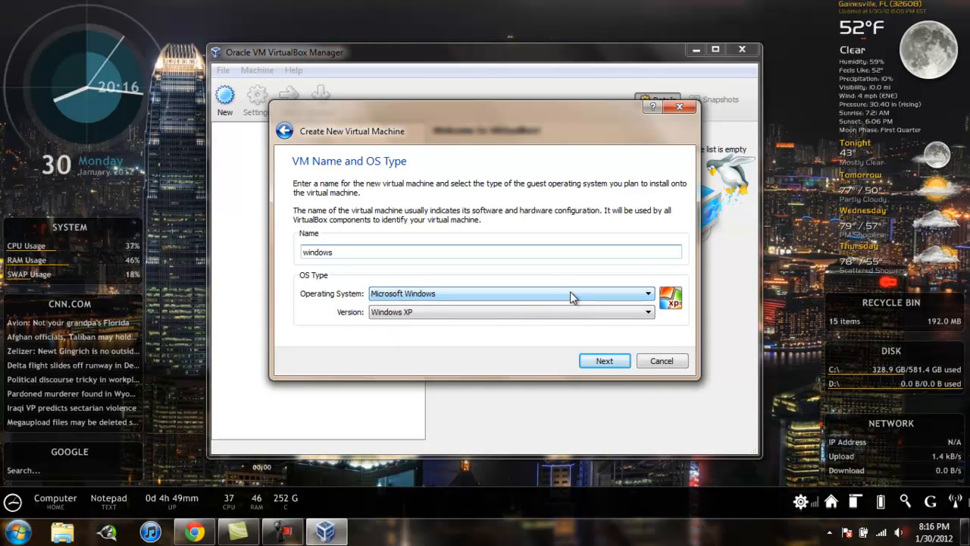
click(569, 295)
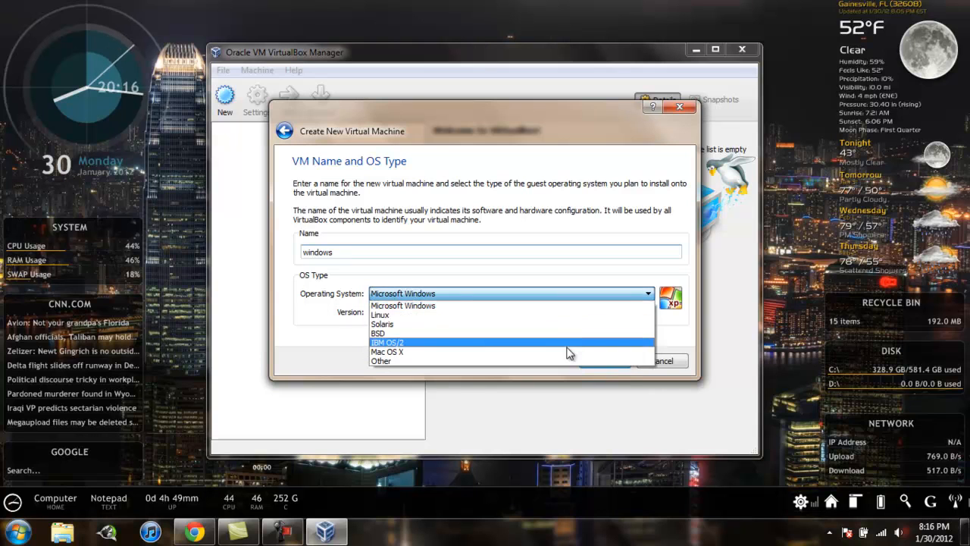
click(535, 297)
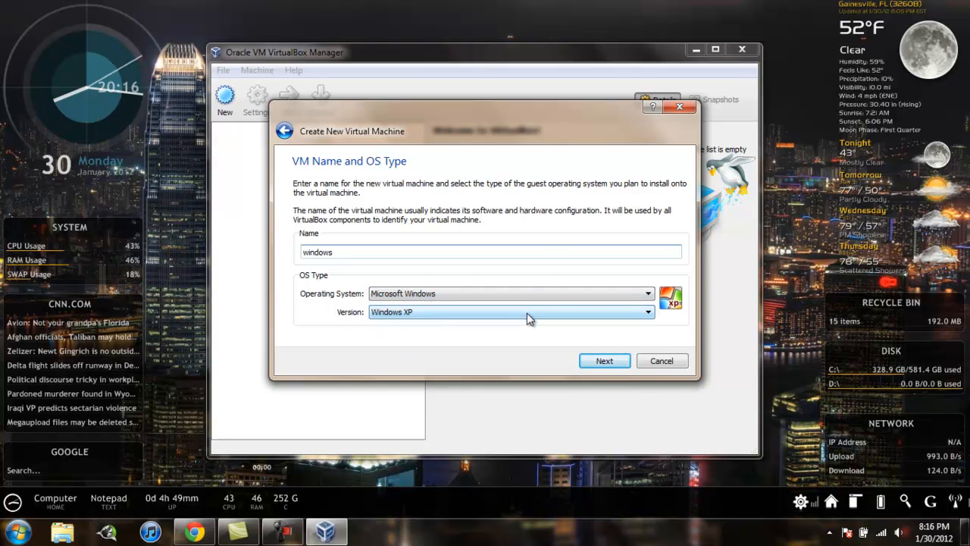
click(527, 313)
click(527, 313)
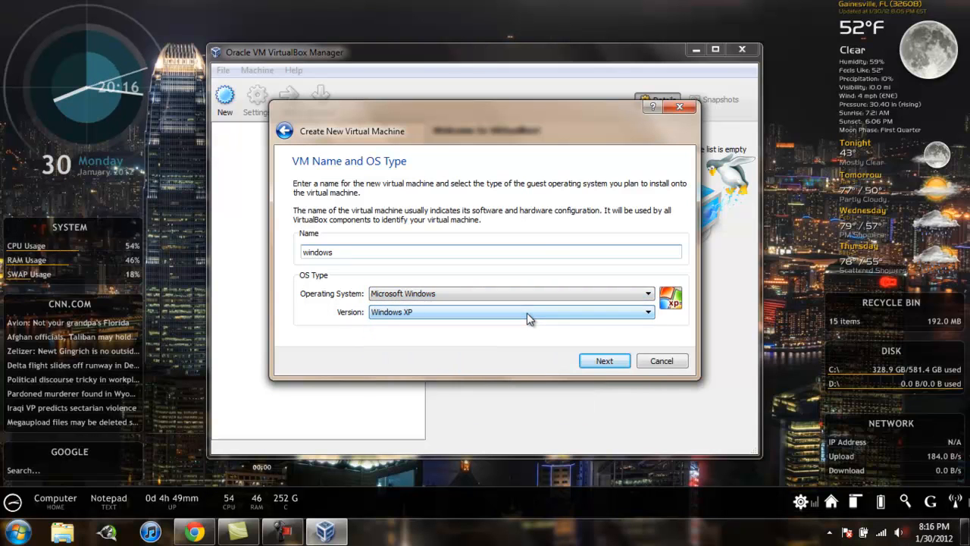
click(618, 364)
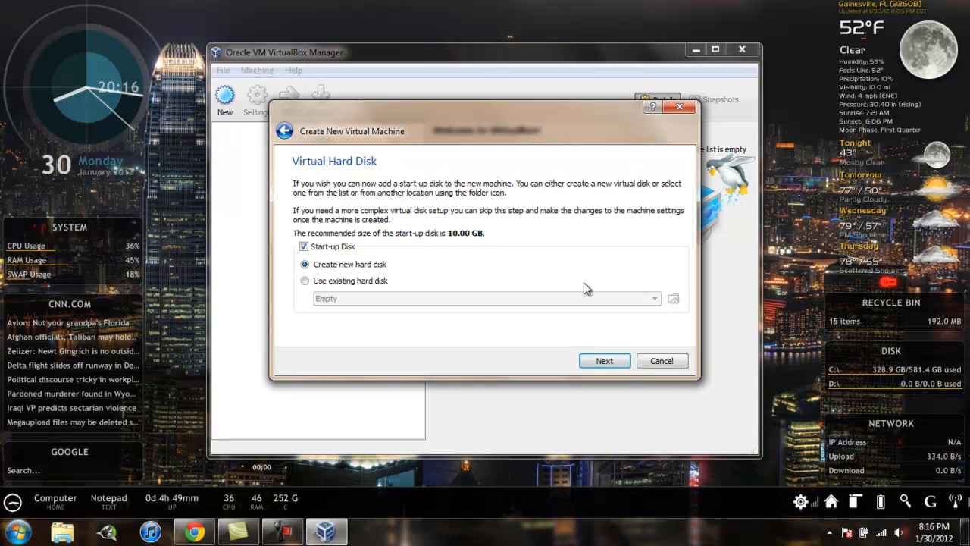
Go back to the memory page and set the virtual machine's base memory to 2048 MB
click(285, 130)
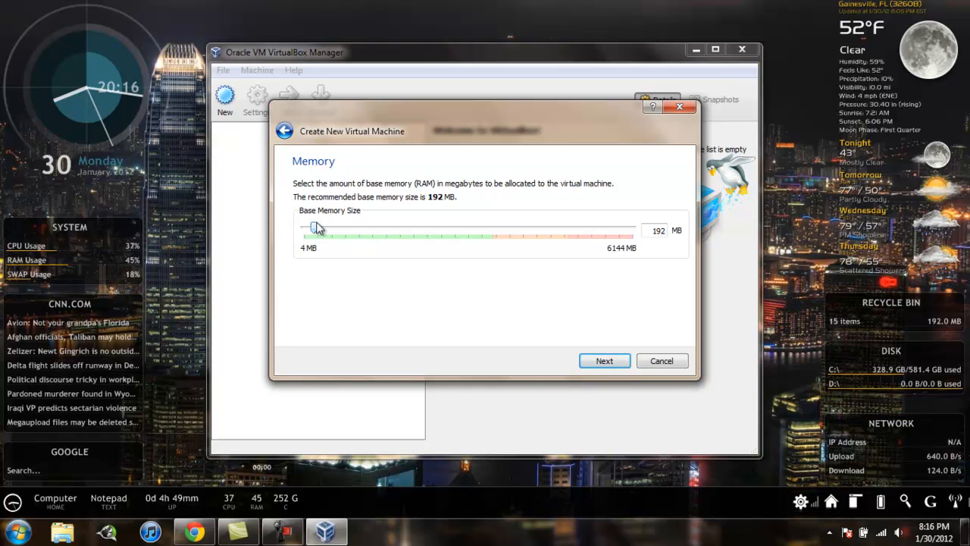
drag(315, 228, 413, 235)
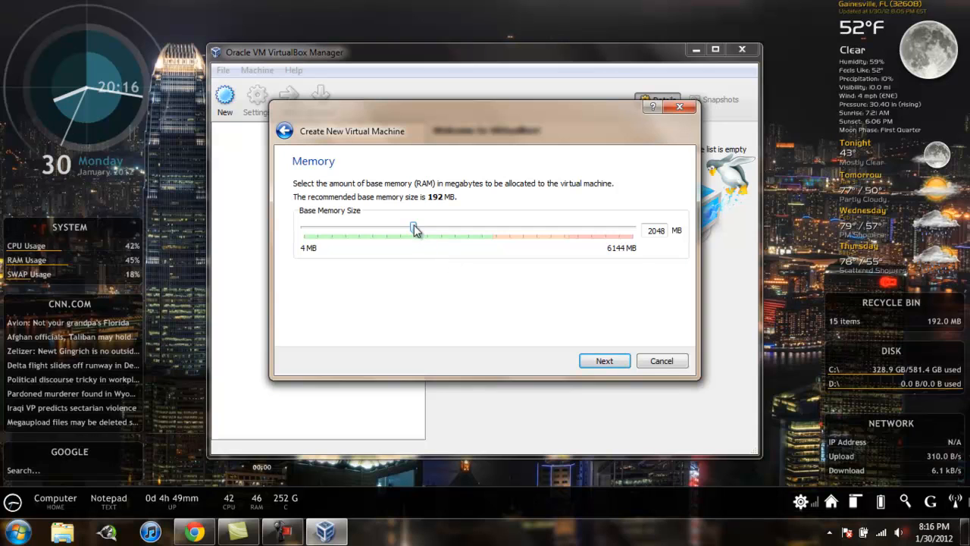
mouse_move(413, 228)
mouse_down()
mouse_move(507, 234)
mouse_move(412, 237)
mouse_up()
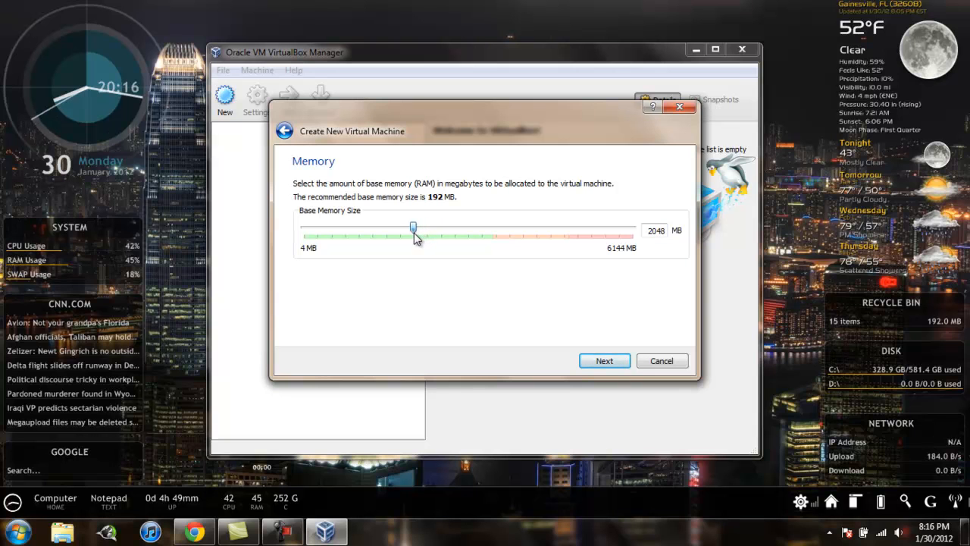
click(622, 360)
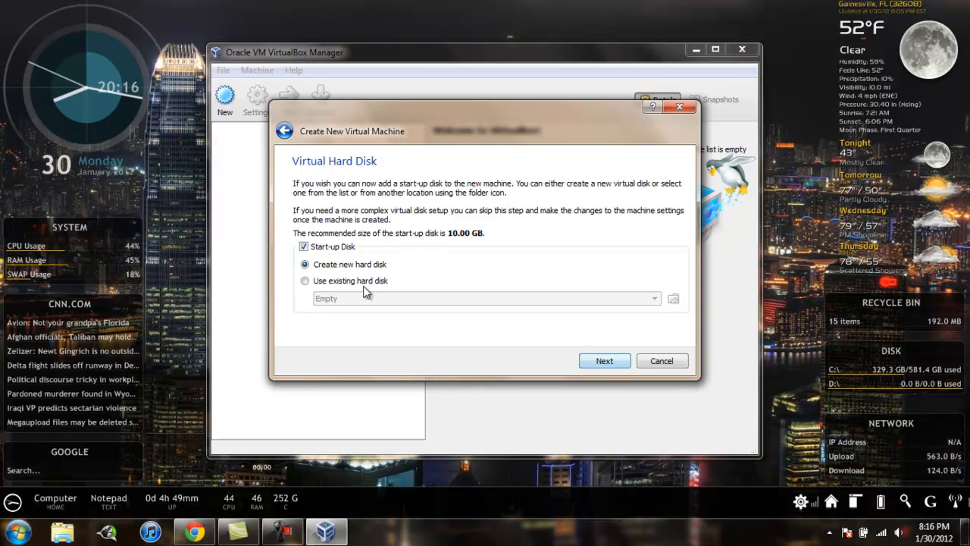
Add a new dynamically allocated 10.00 GB VDI start-up disk named "windows" and create the virtual machine
click(598, 364)
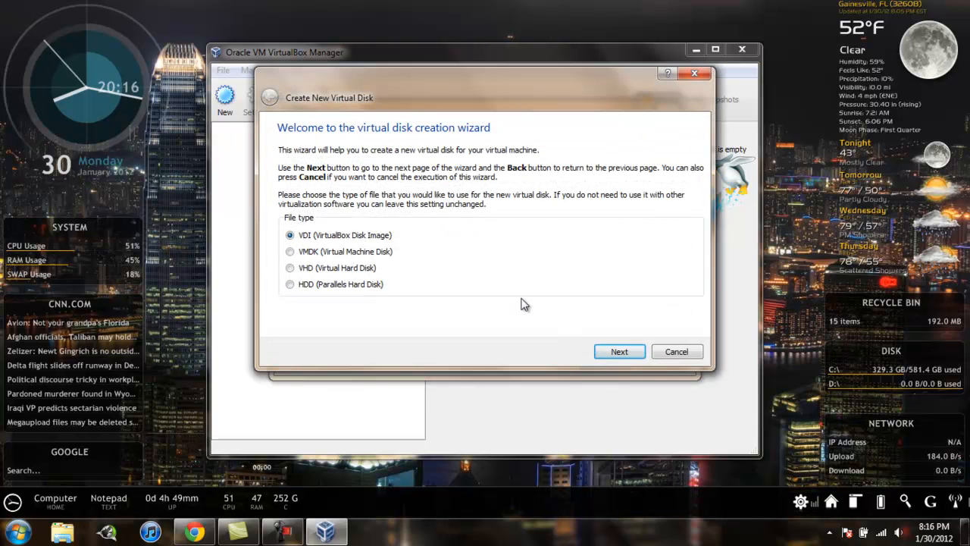
click(635, 351)
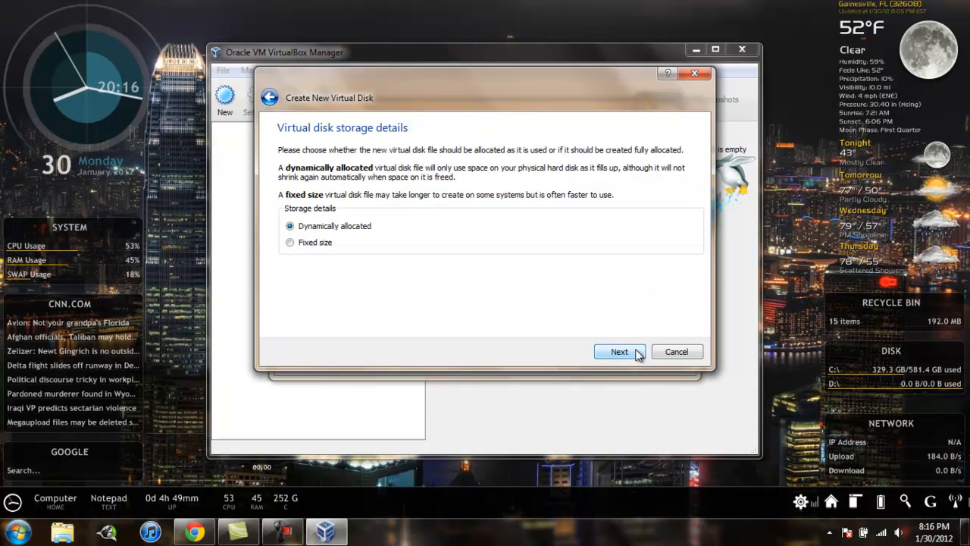
click(637, 353)
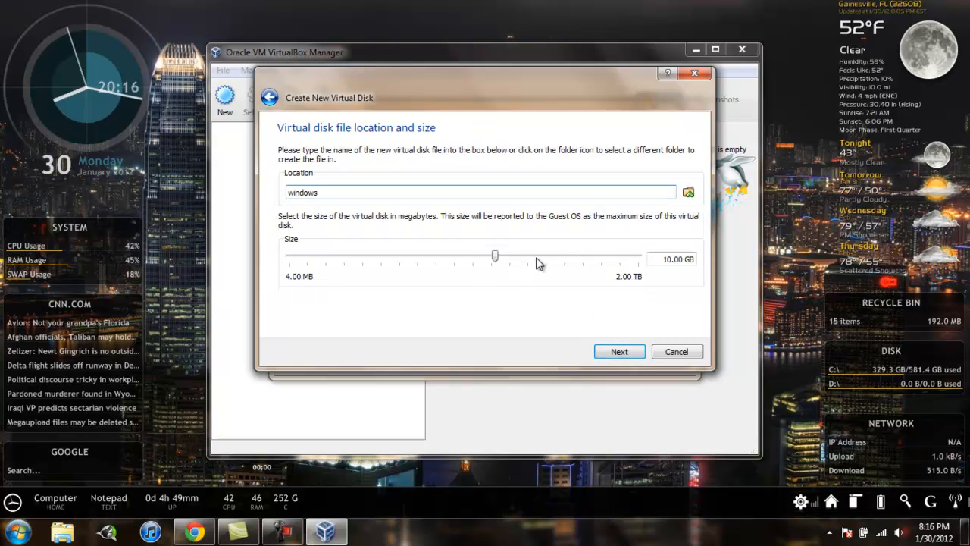
mouse_move(537, 259)
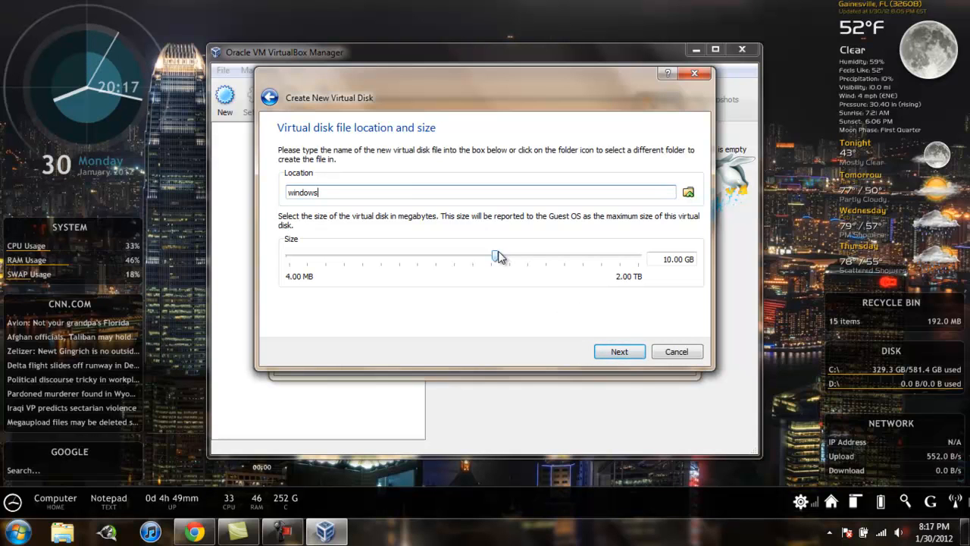
mouse_move(499, 257)
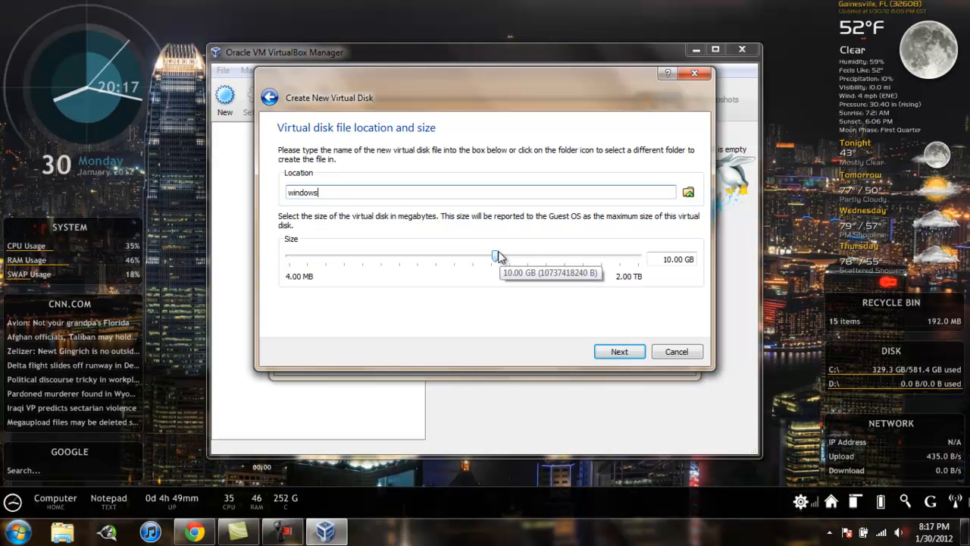
click(613, 354)
click(614, 354)
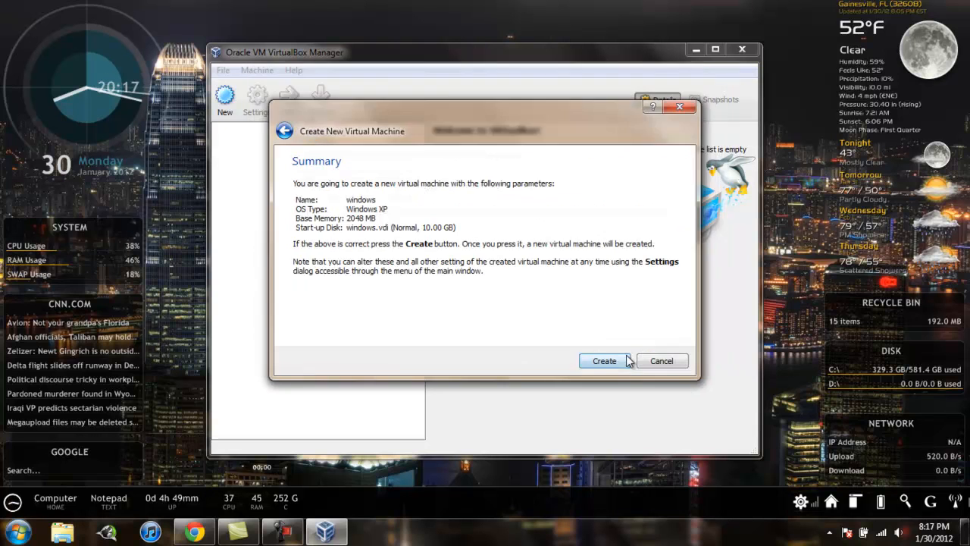
click(627, 361)
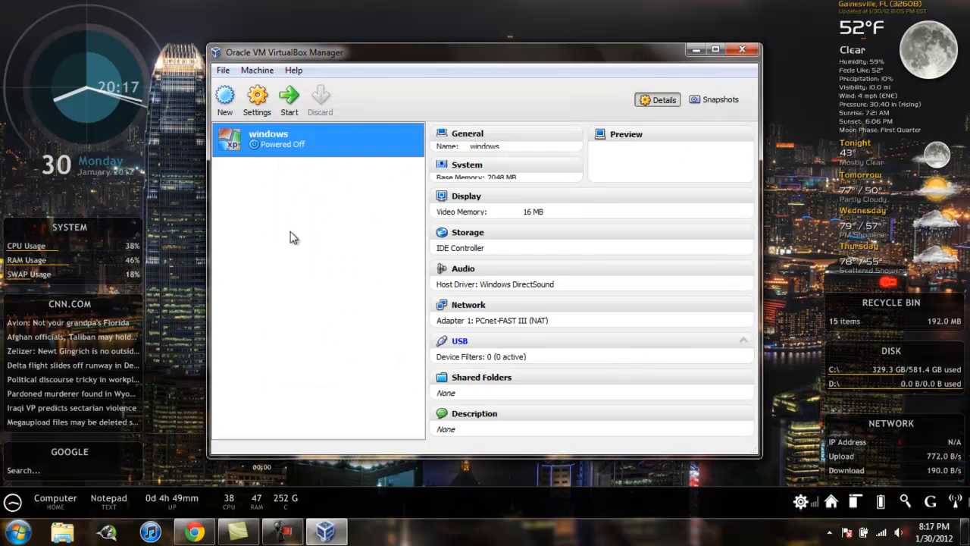